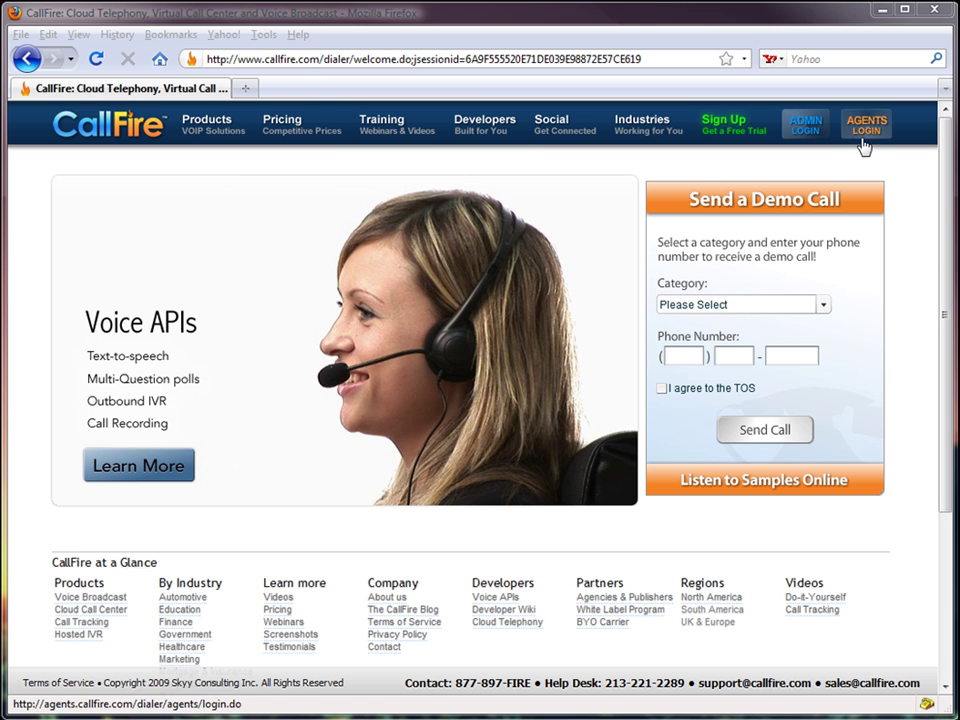
- Launch the New Agent Interface from the agent login page and start phone connection setup
click(869, 131)
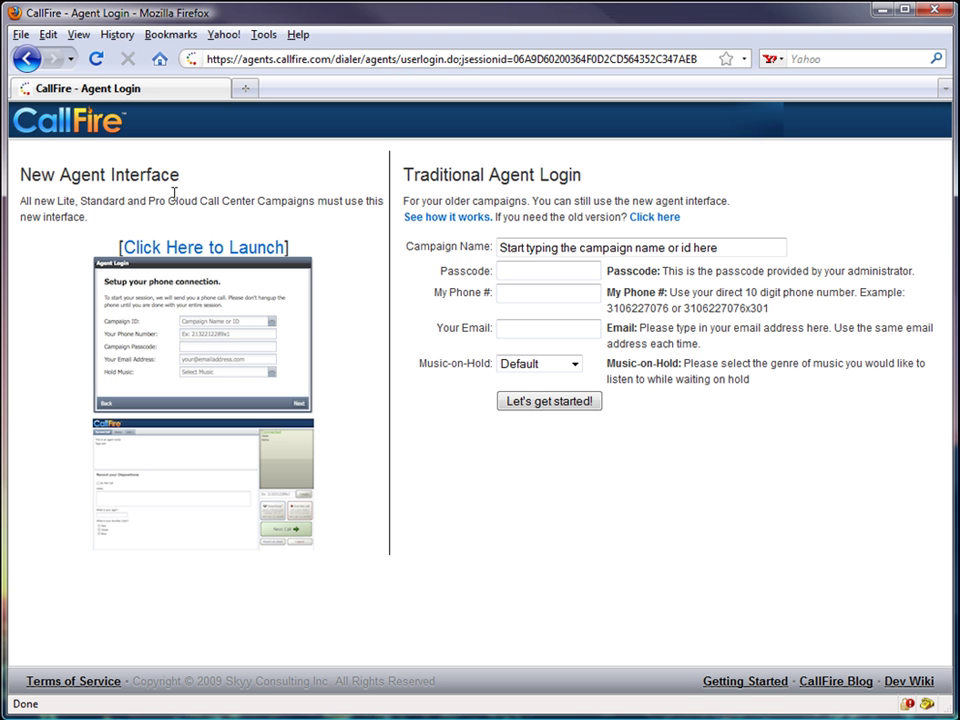
click(164, 251)
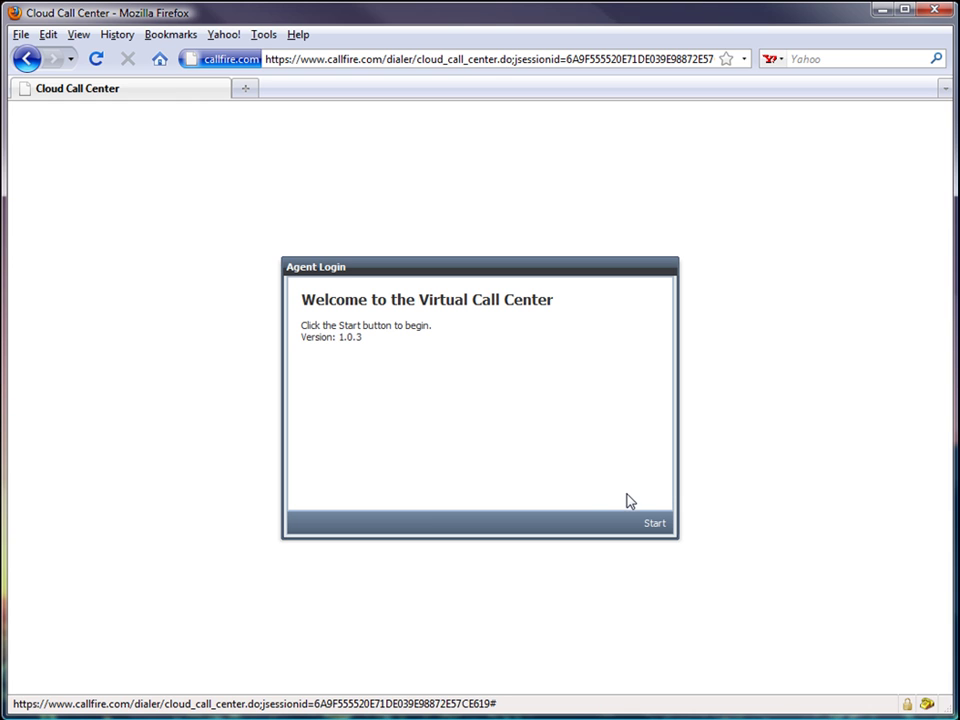
click(655, 524)
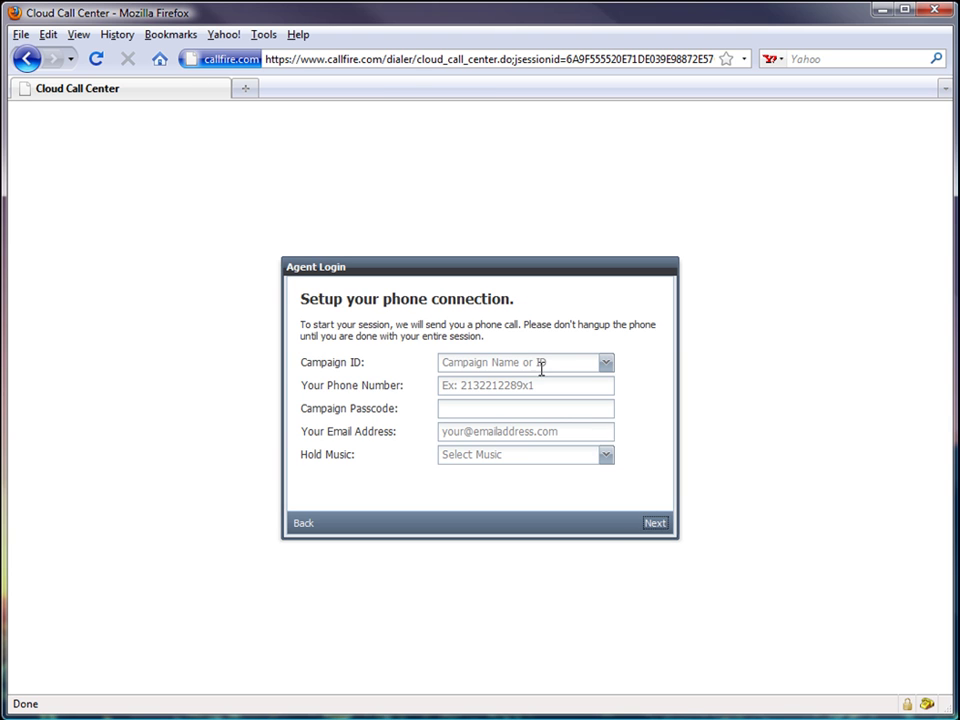
- Search for and select the 'CallFire Demo' campaign (ID 624085) in the Campaign ID field
click(551, 364)
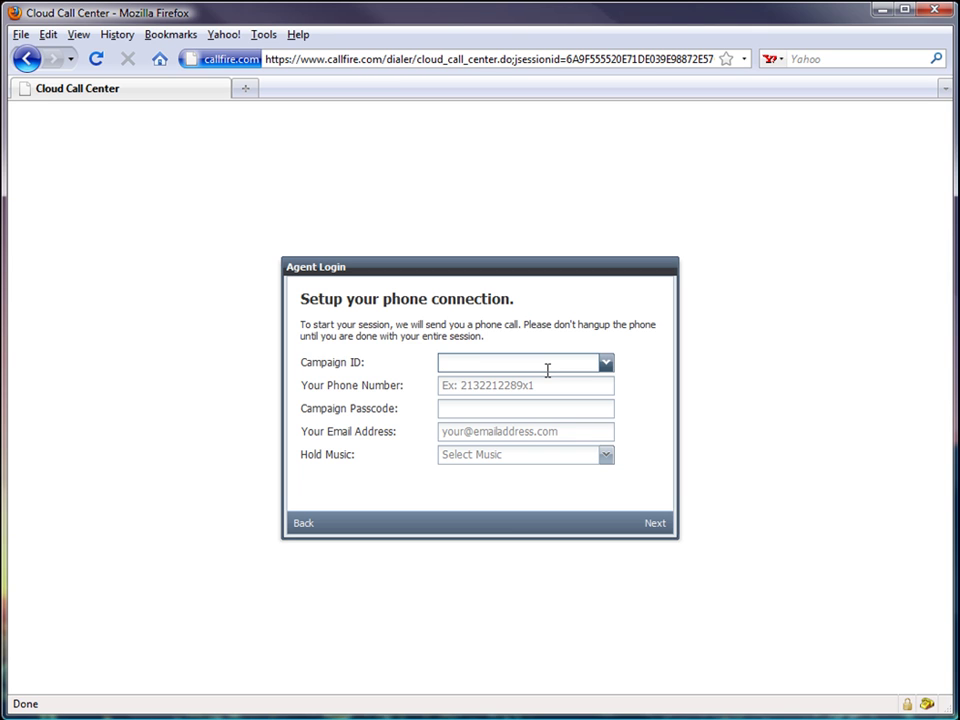
text(calfire dem)
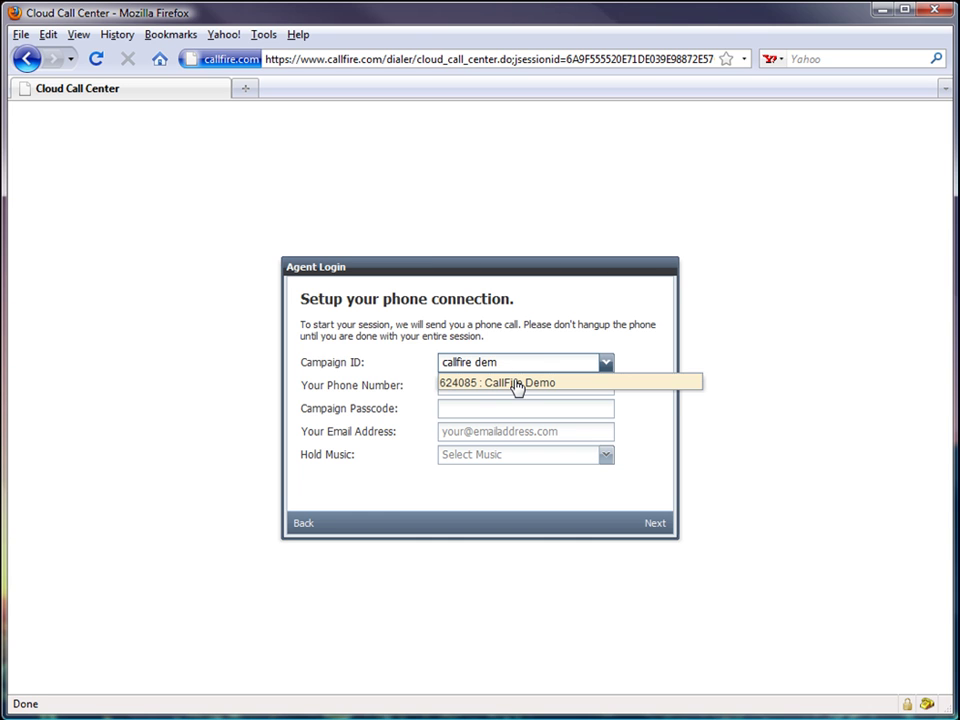
click(517, 388)
click(535, 389)
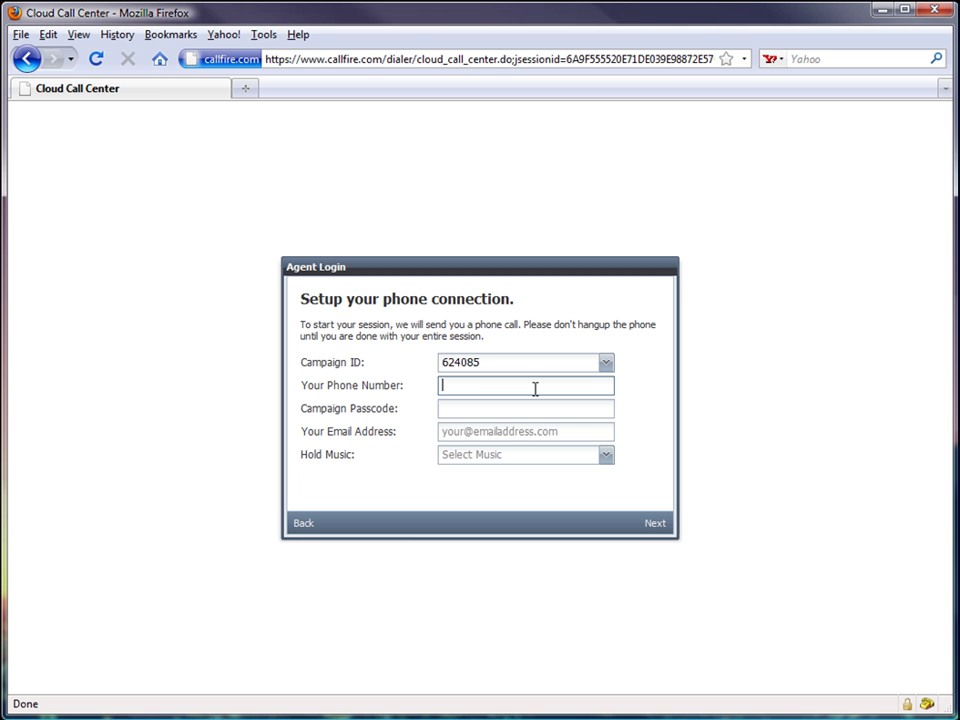
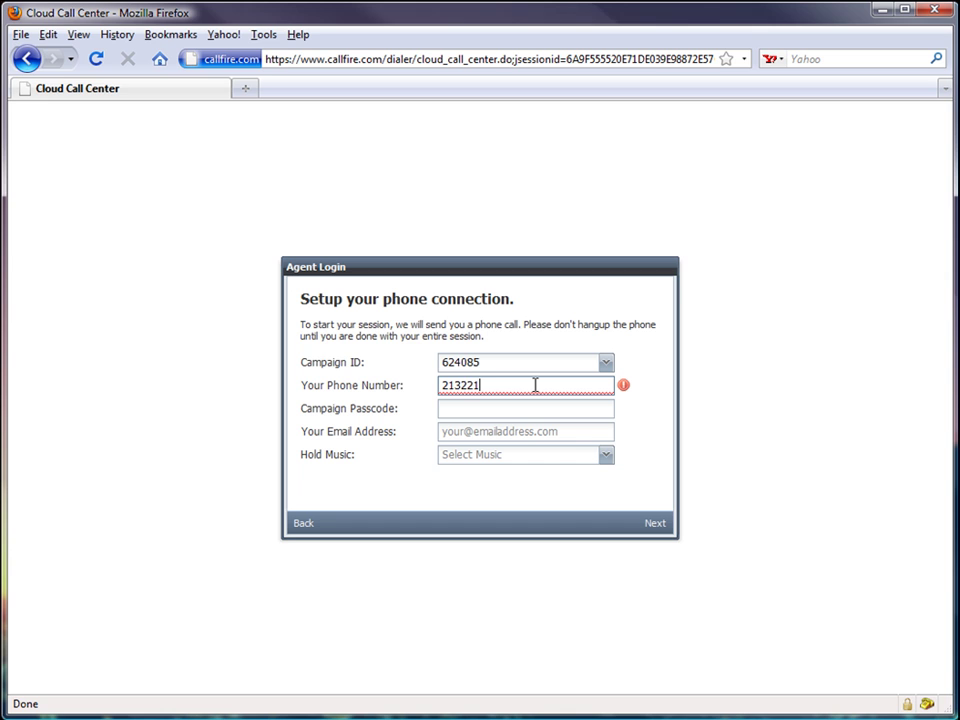
- Enter the agent's phone number and the campaign passcode in the login form
click(505, 410)
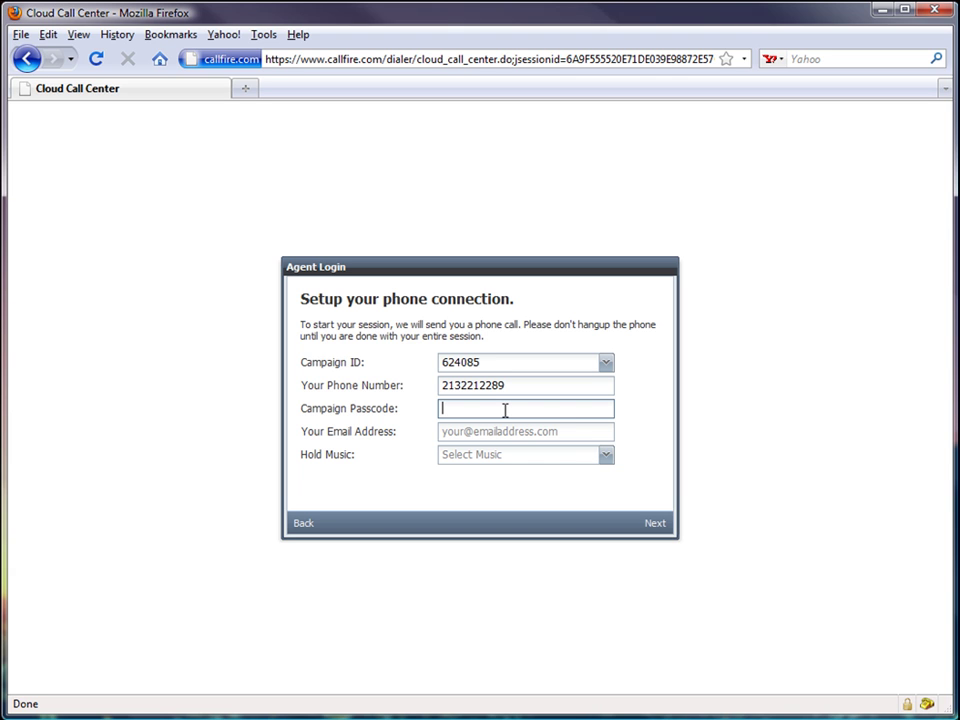
text(1234)
- Fill in the agent's e-mail address and bring up the hold music choices
click(501, 432)
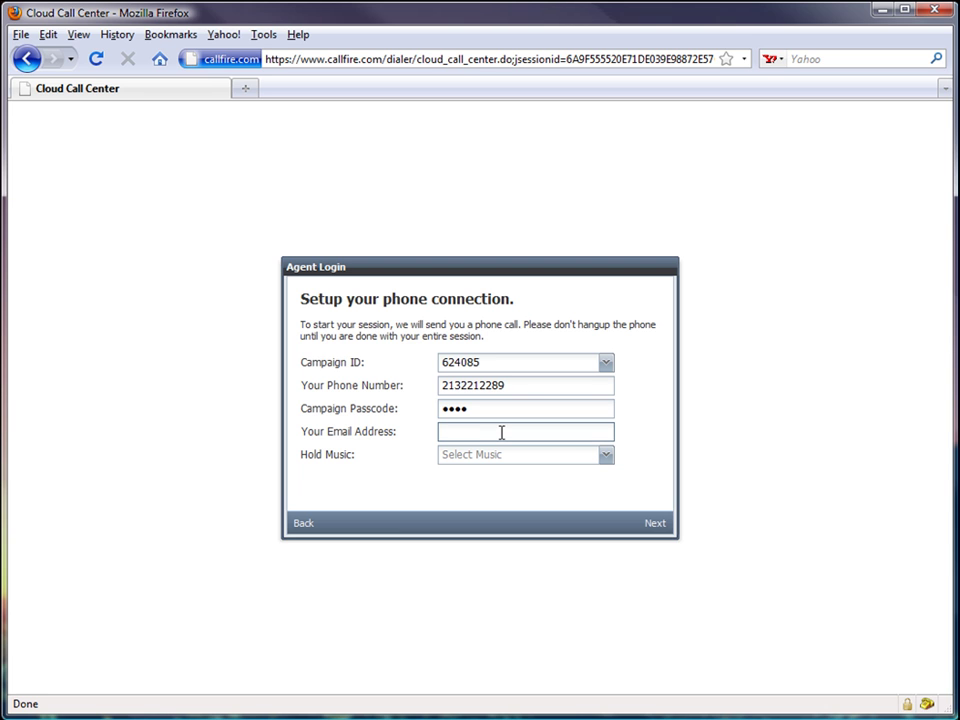
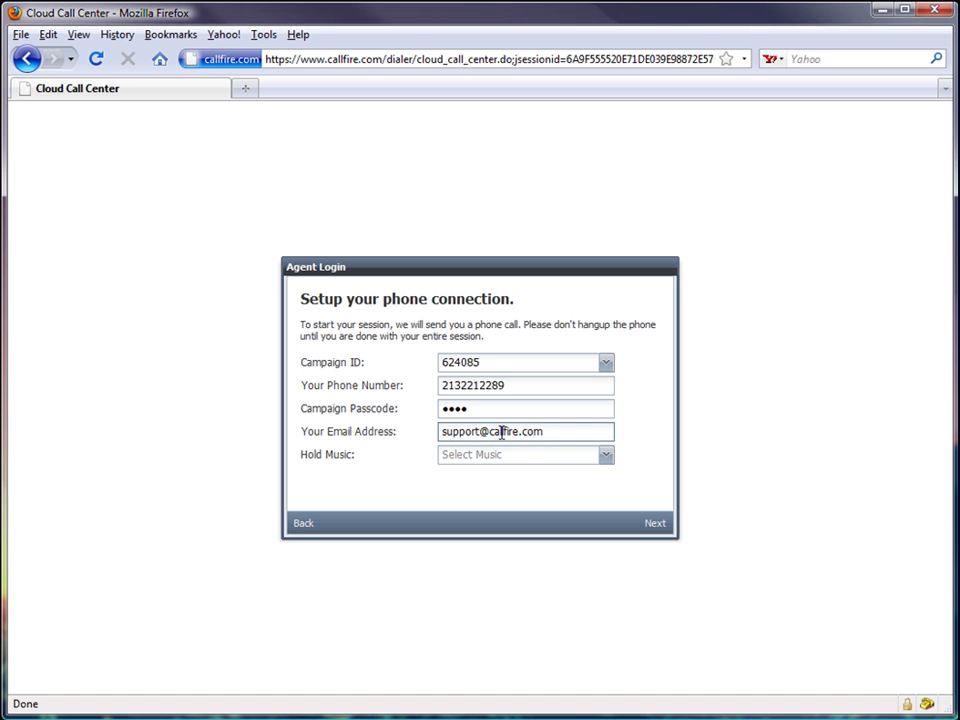
click(605, 458)
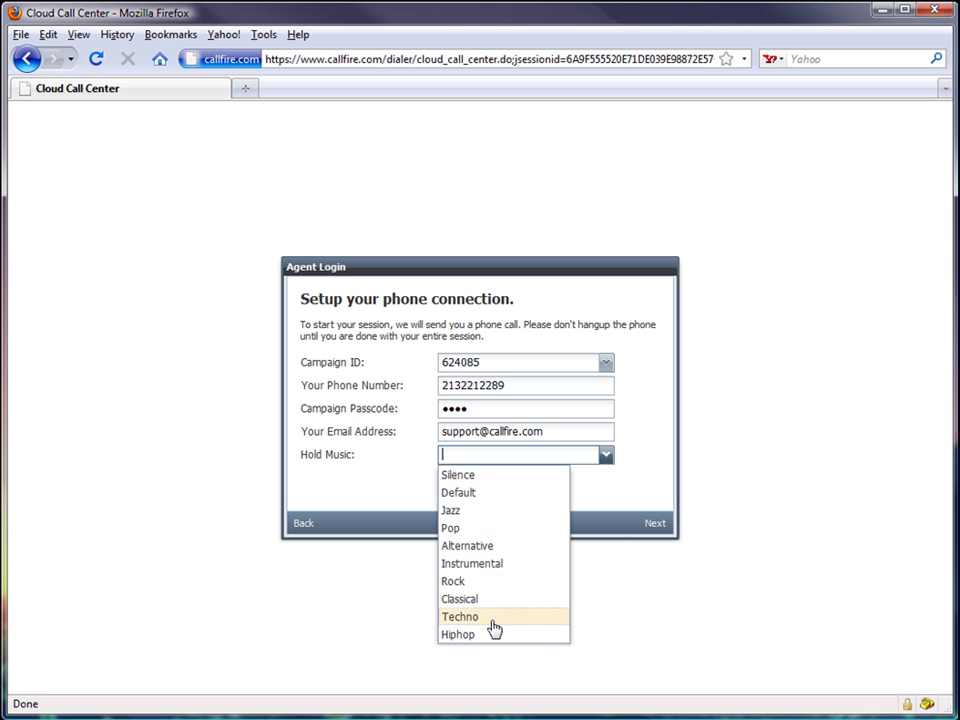
- Choose Instrumental hold music and submit the phone connection details
click(493, 566)
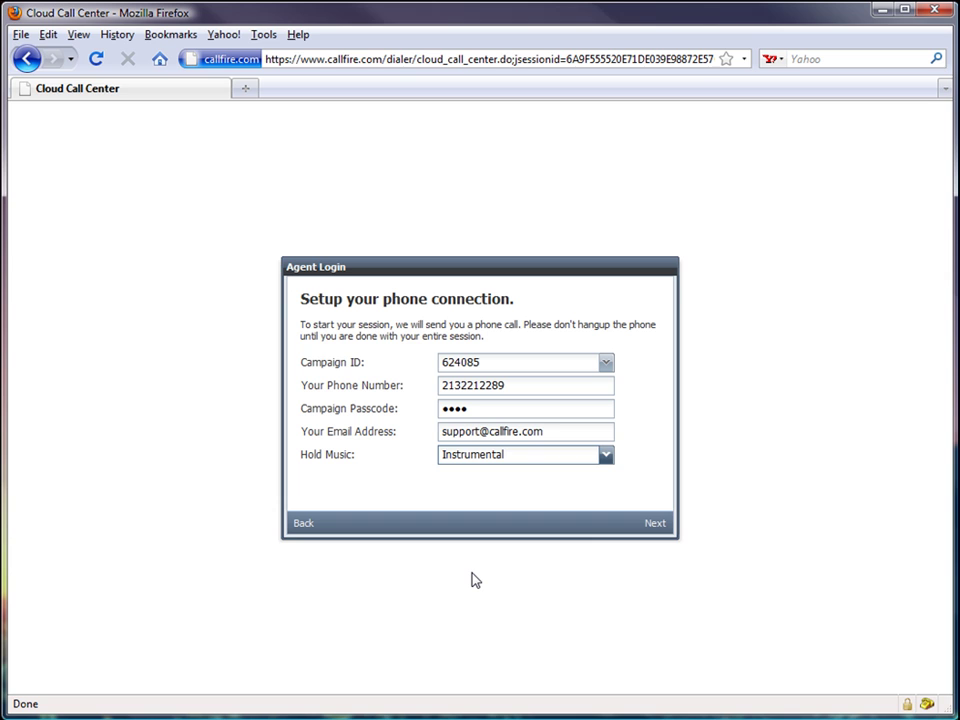
click(656, 523)
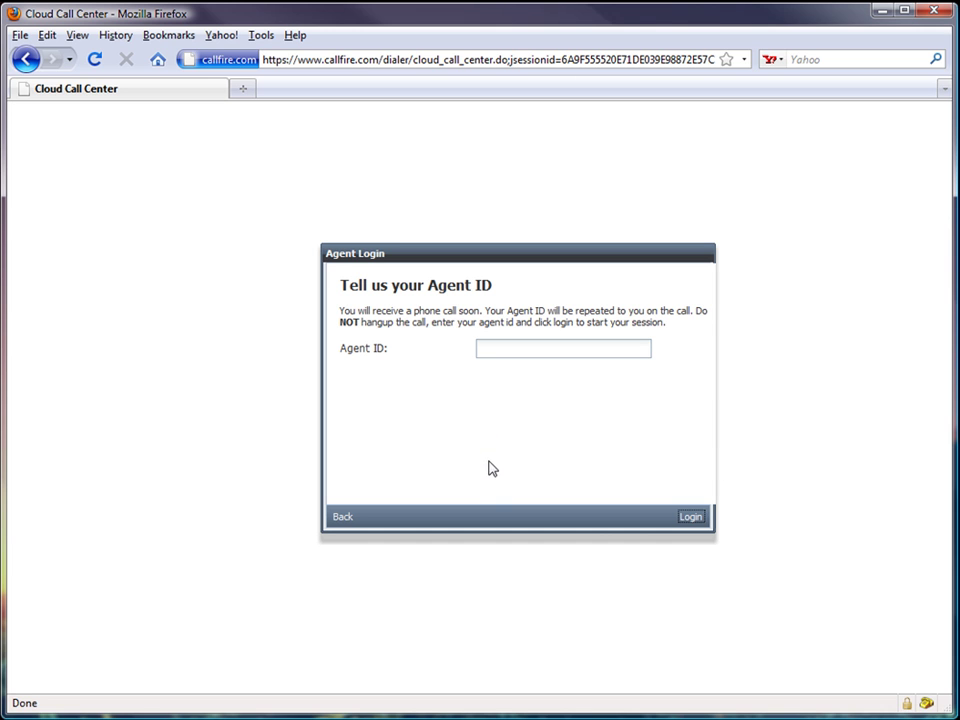
- Enter the agent ID and log in to the Cloud Call Center
click(495, 350)
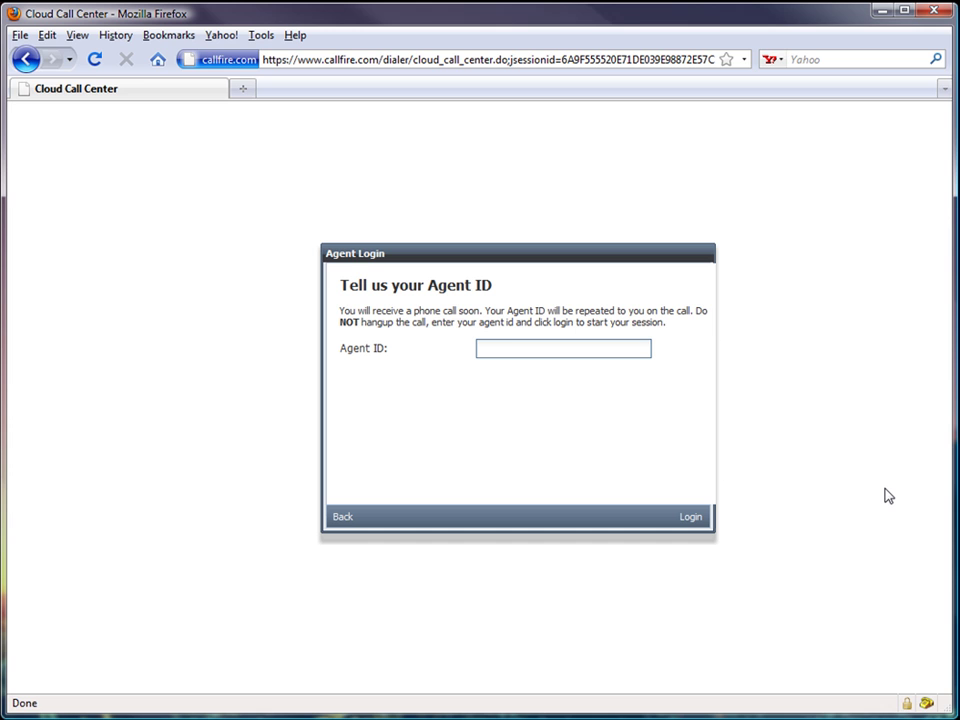
click(691, 517)
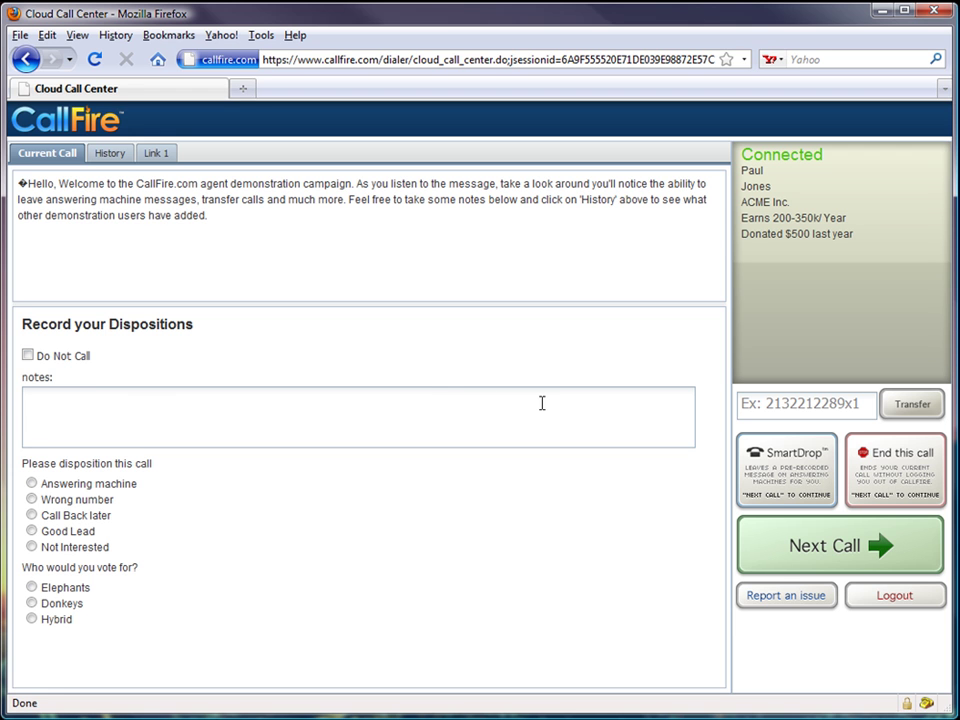
click(115, 157)
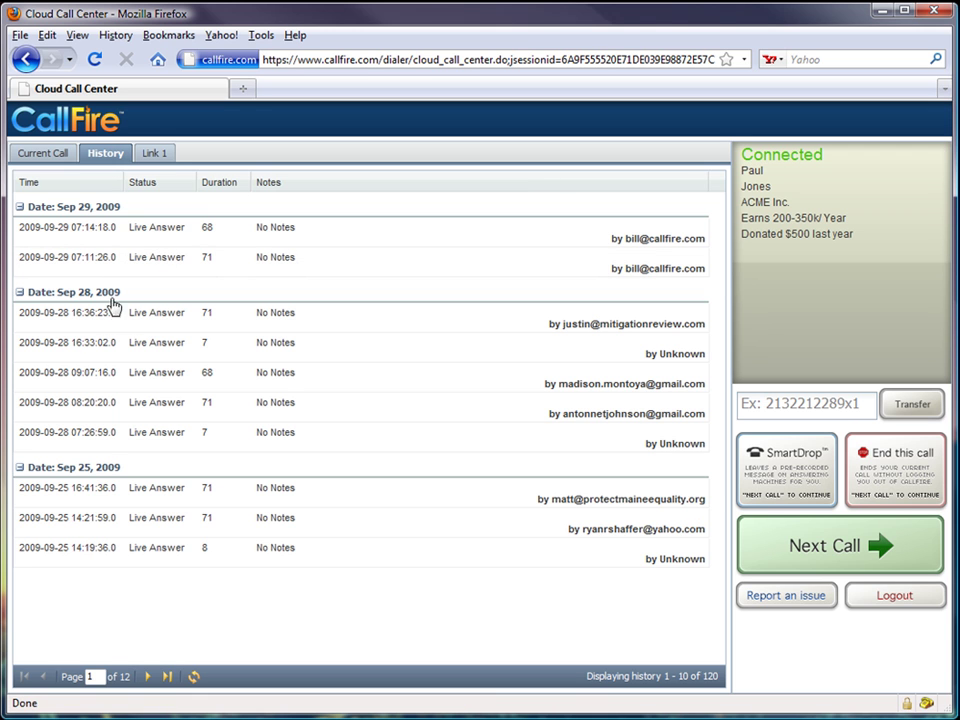
click(160, 164)
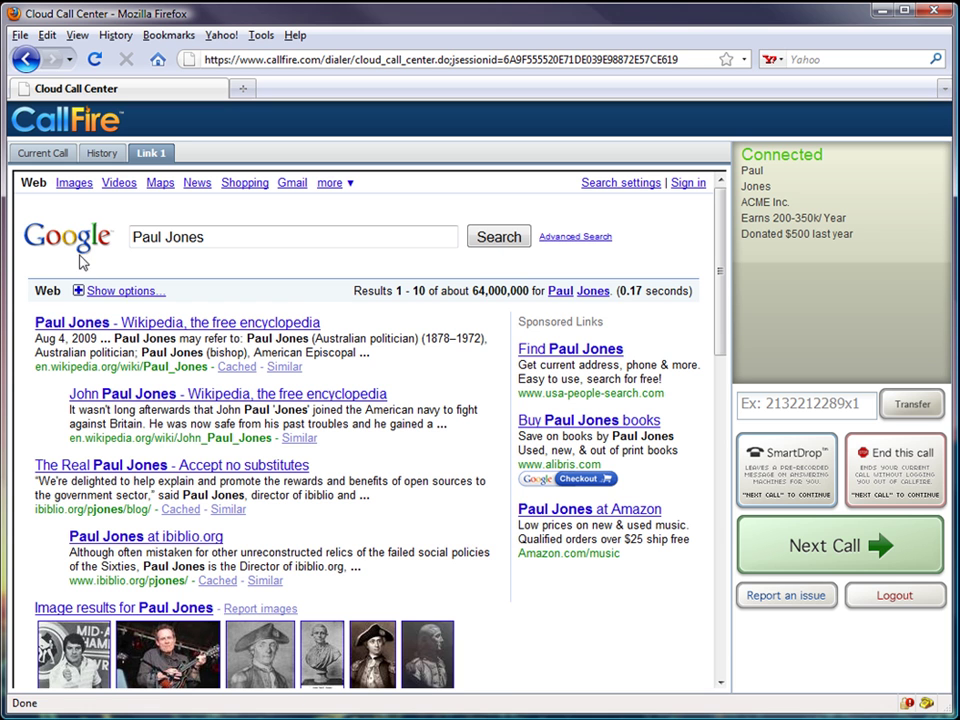
click(70, 155)
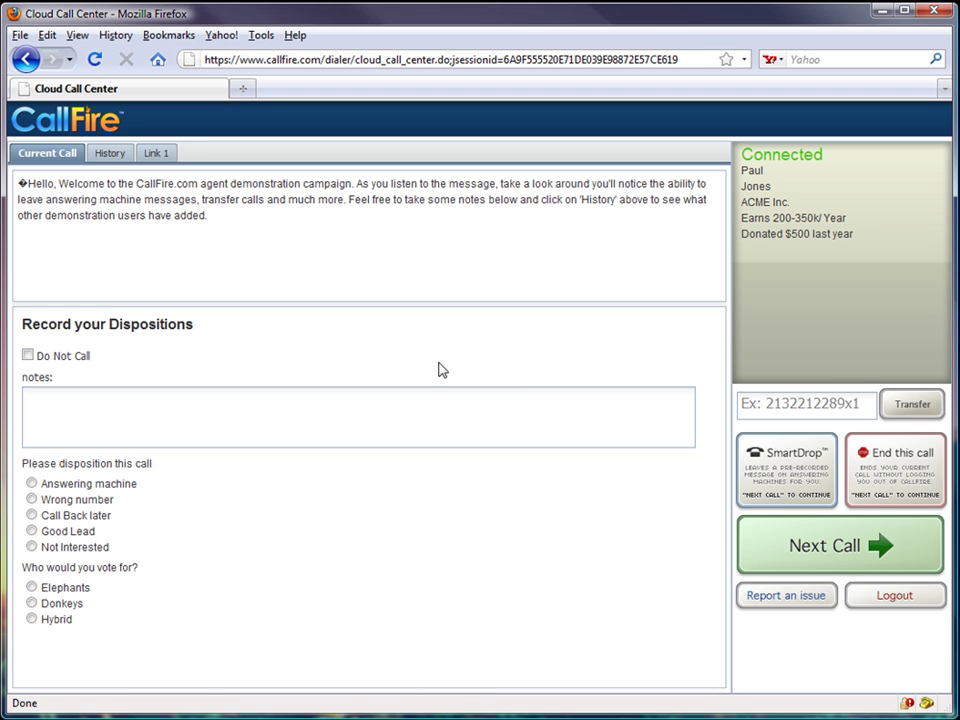
- Dial the next contact, record Answering machine and a Donkeys vote, then SmartDrop the message
click(833, 562)
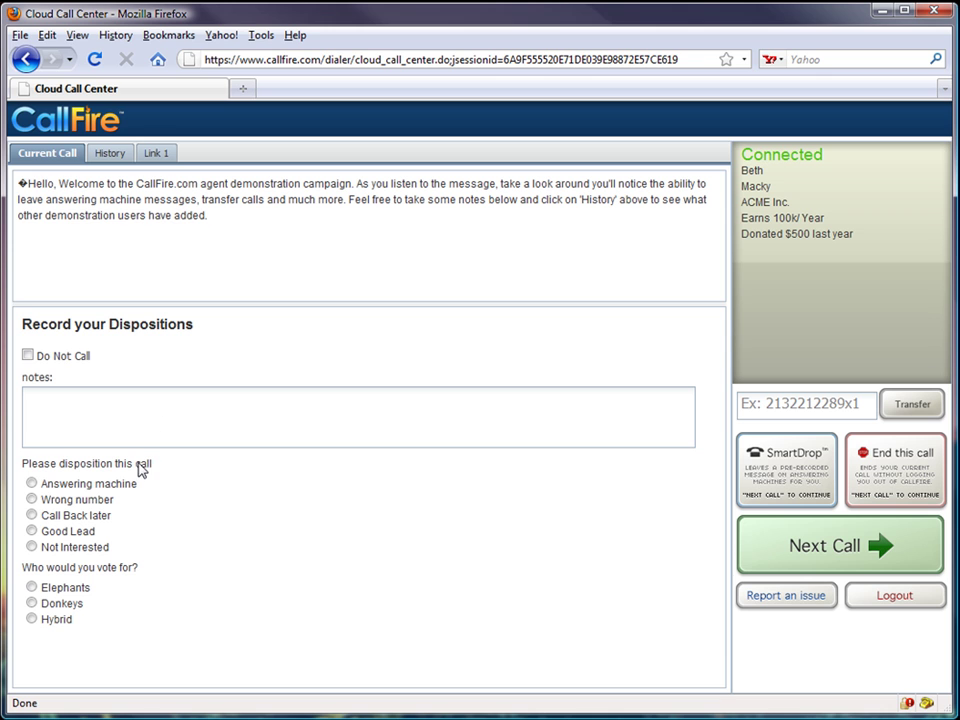
click(31, 484)
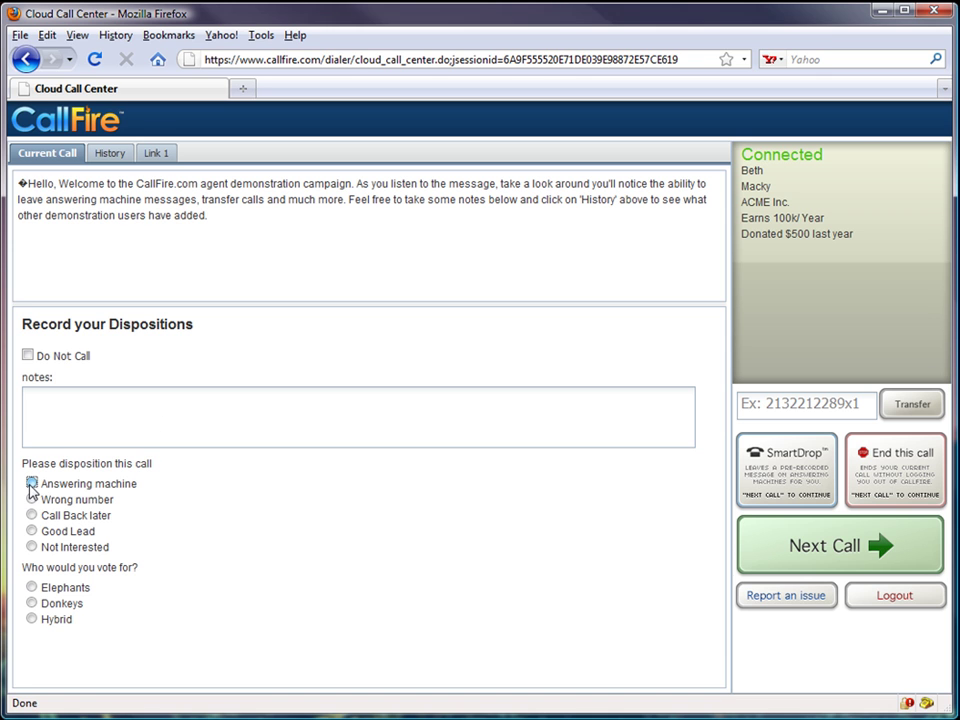
click(32, 604)
click(789, 500)
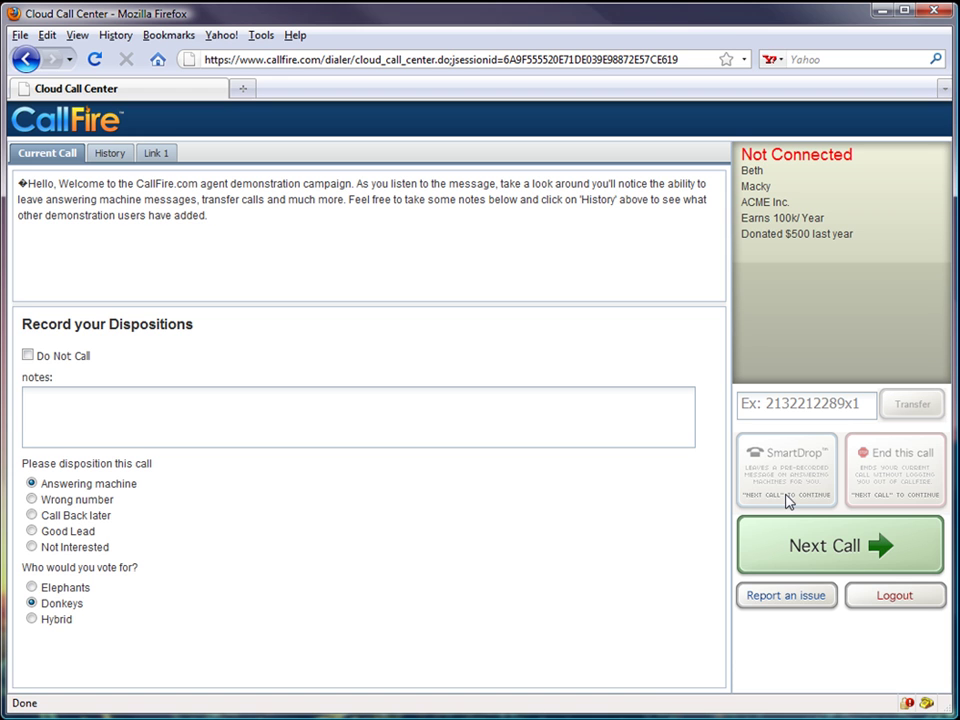
- Use Next Call twice to move through two contacts until a new call connects
click(820, 550)
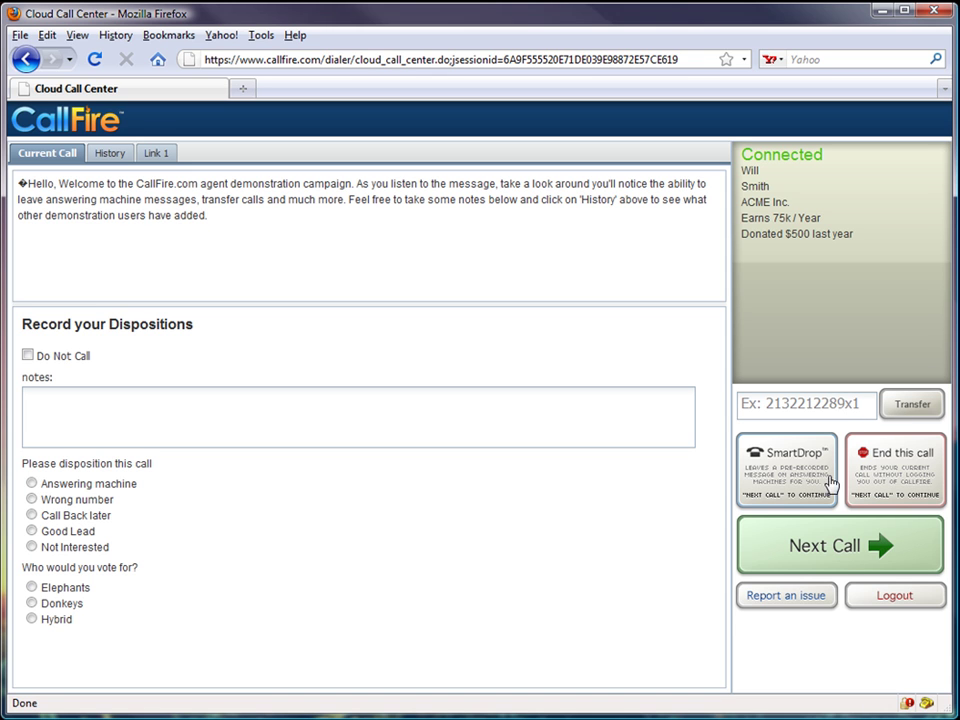
click(838, 550)
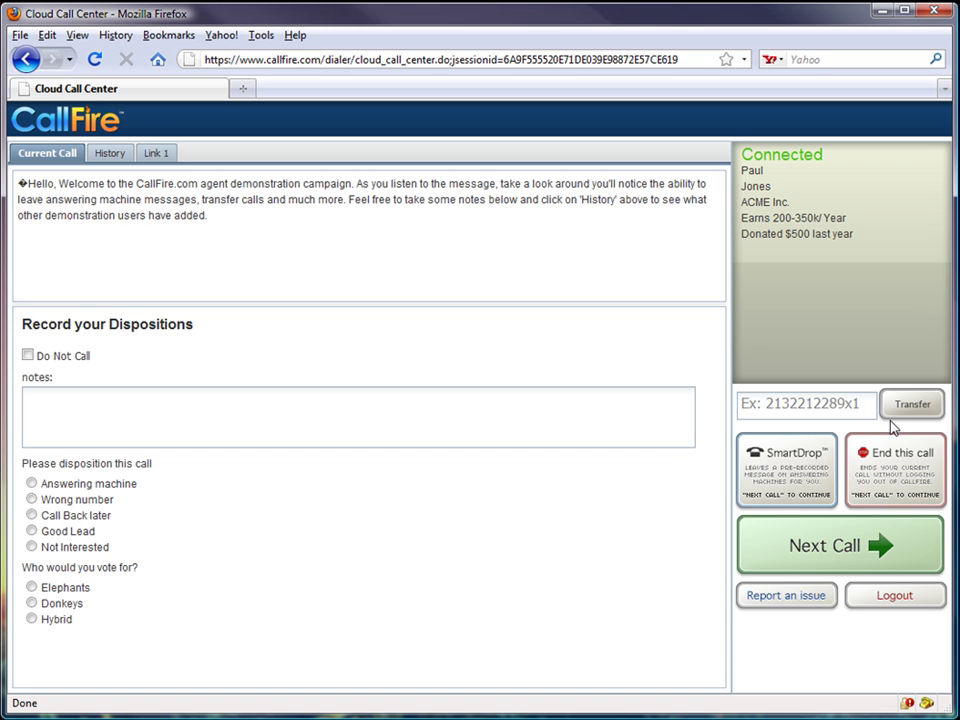
- Open the Report an issue Help dialog from the call console
click(767, 606)
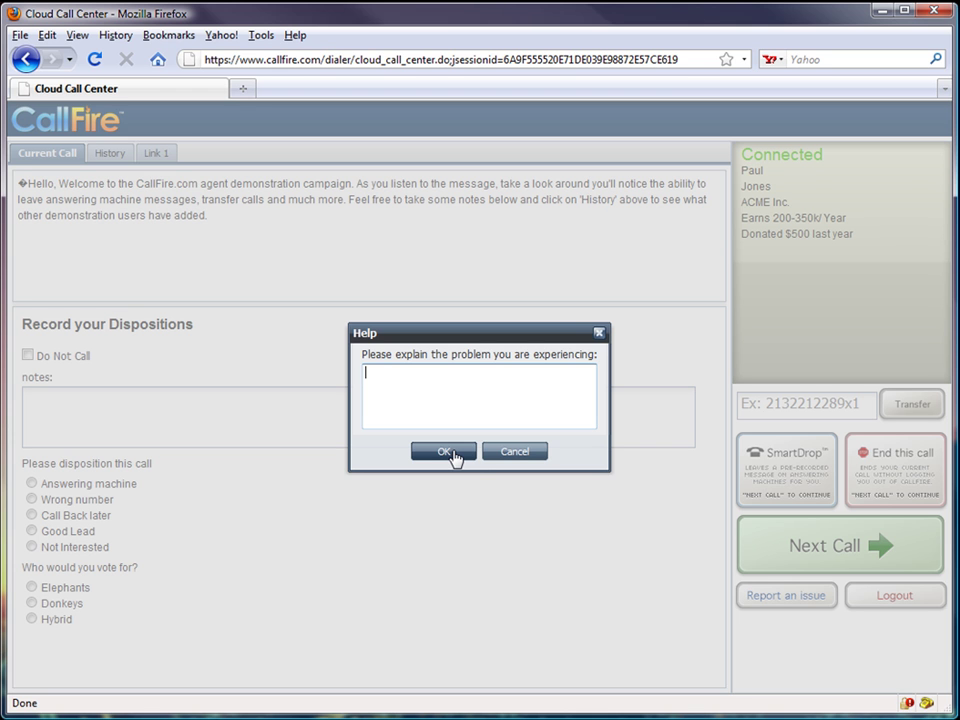
- Dismiss the Help dialog without entering a problem description
click(600, 335)
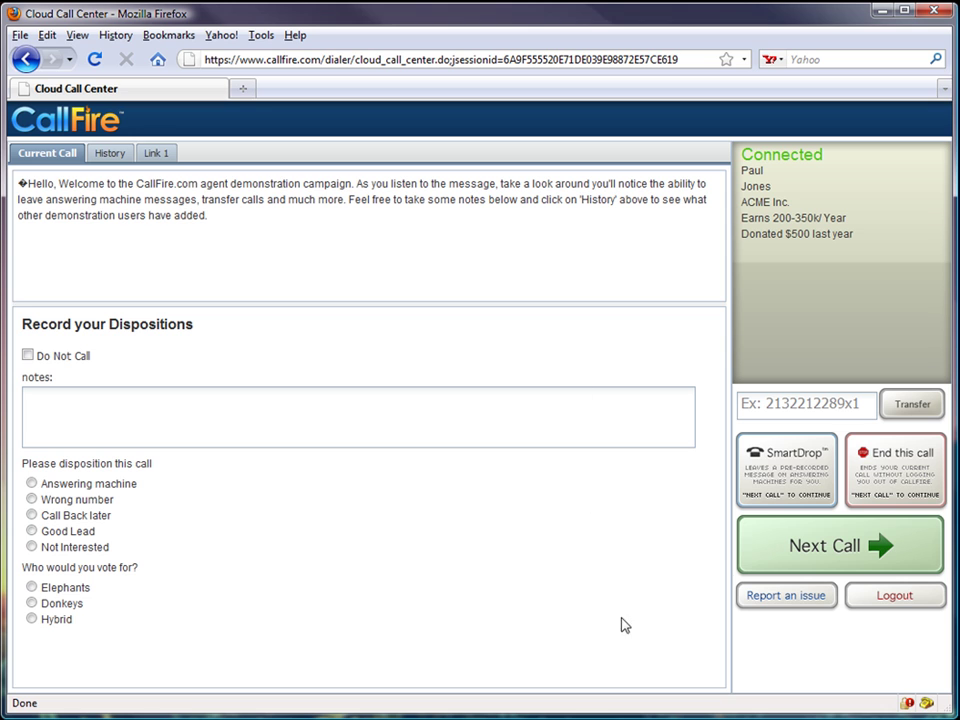